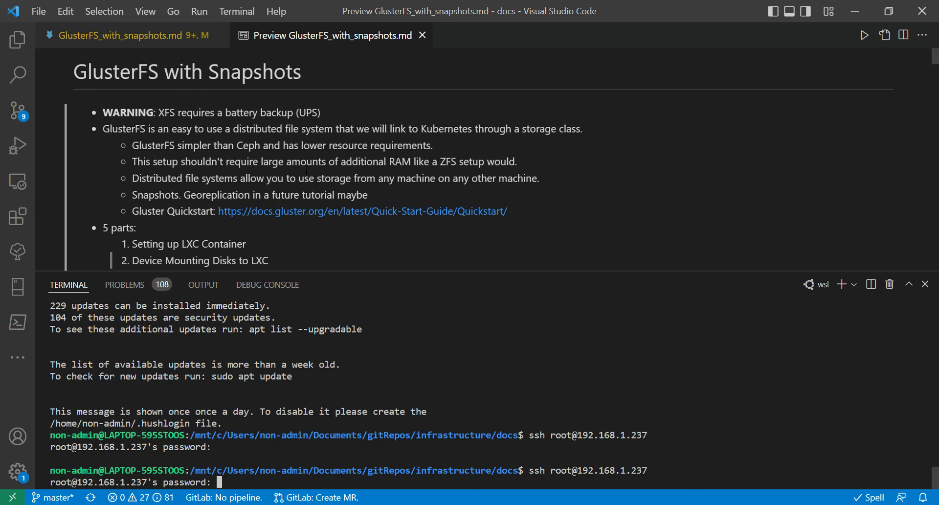
# Submit the root account password to log in to the Proxmox host over SSH, and clear the terminal.
pyautogui.scroll(-5, 306, 170)
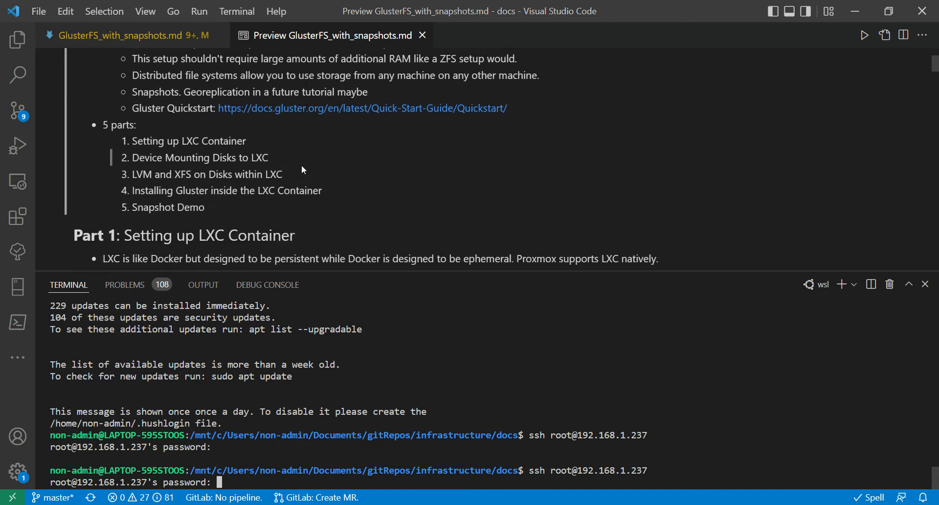
pyautogui.scroll(-1, 302, 168)
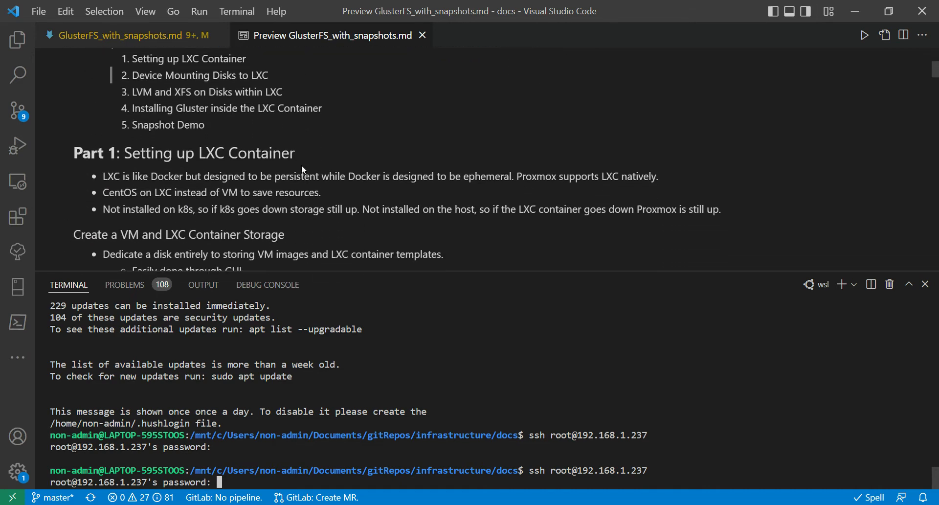
pyautogui.scroll(-1, 302, 168)
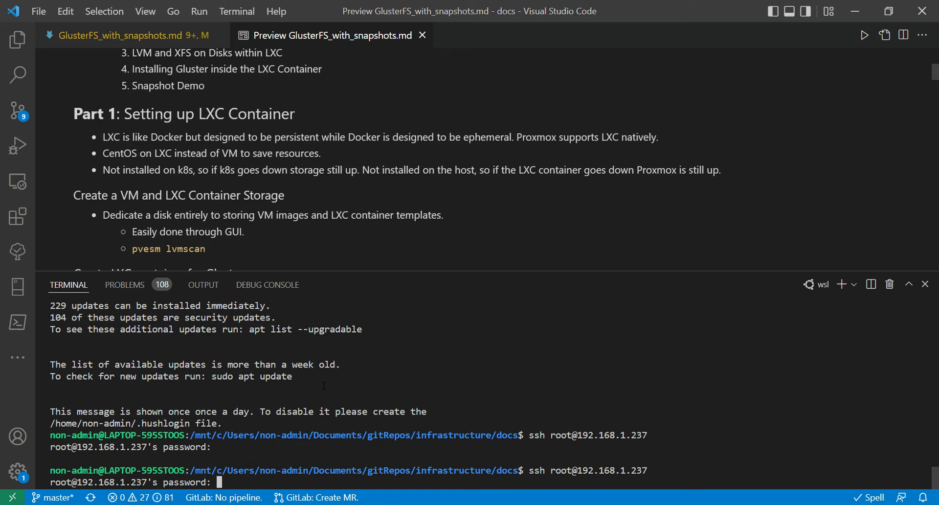
pyautogui.press('Return')
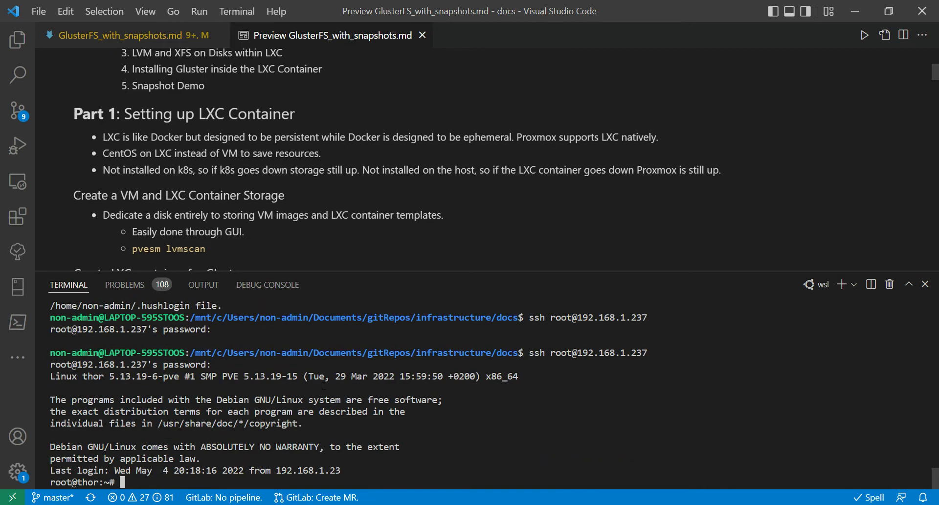
pyautogui.write('clear')
pyautogui.press('Return')
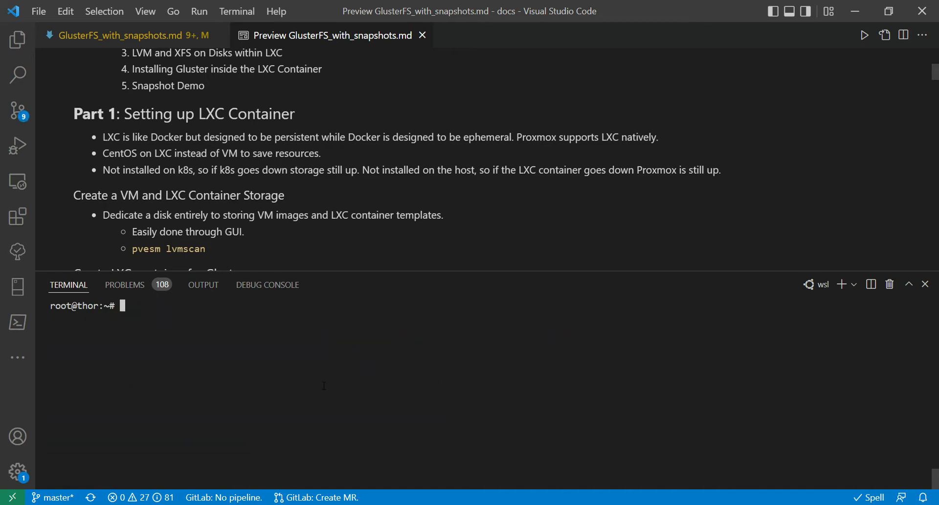
# Scan the Proxmox host for LVM volume groups with pvesm lvmscan.
pyautogui.scroll(-1, 321, 152)
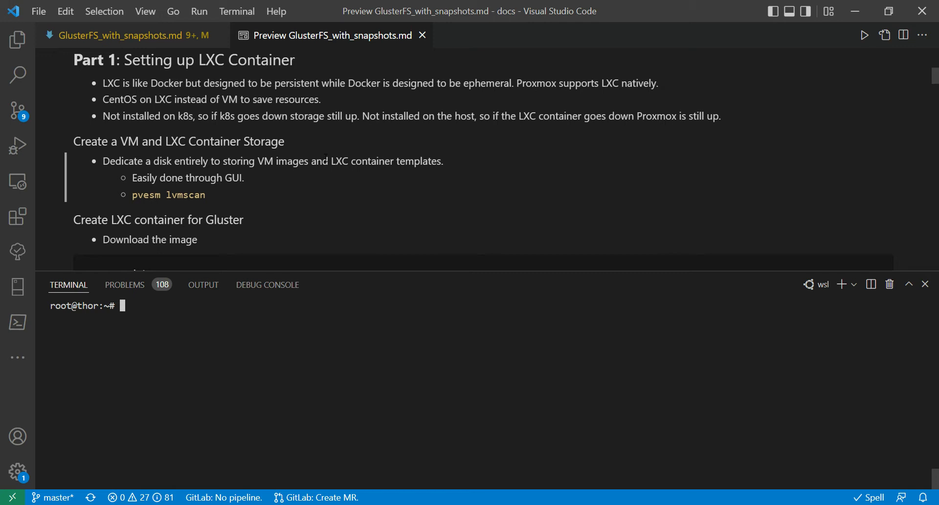
pyautogui.scroll(-1, 440, 176)
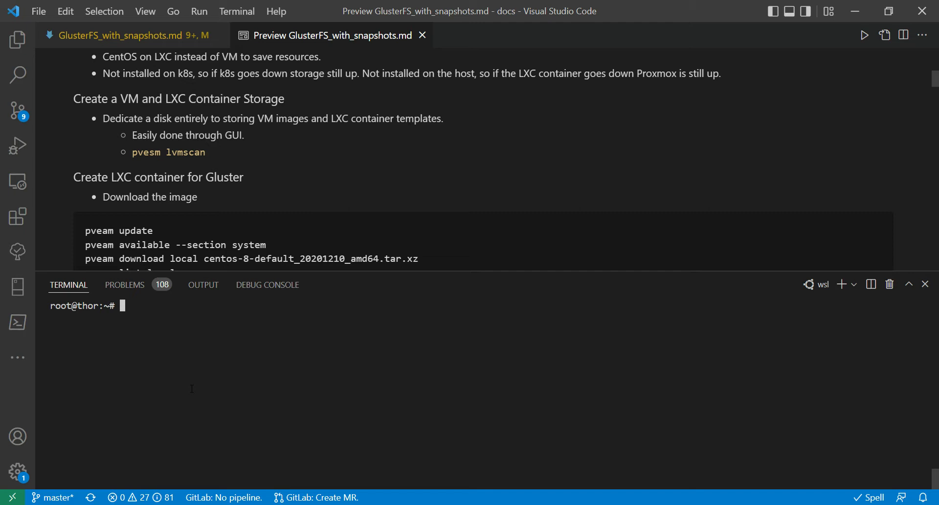
pyautogui.write('pvesm lvmscan')
pyautogui.press('Return')
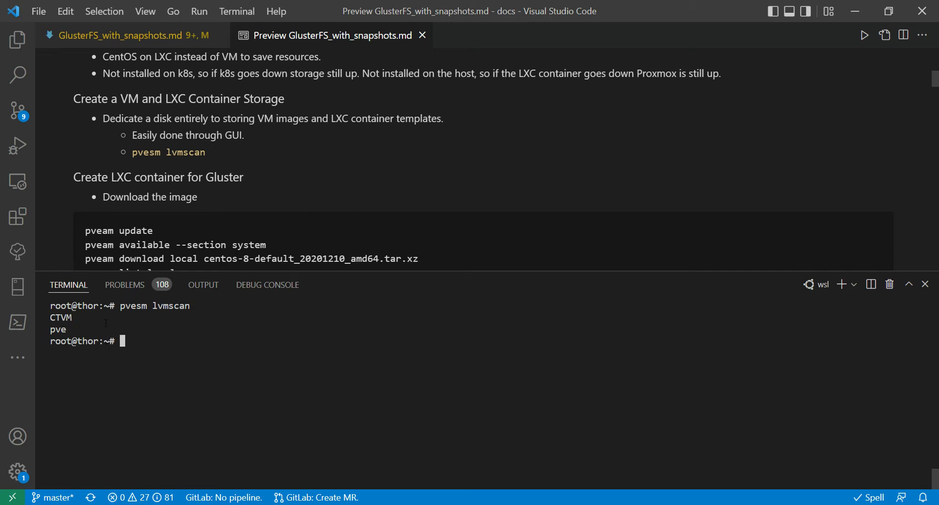
pyautogui.scroll(-1, 233, 177)
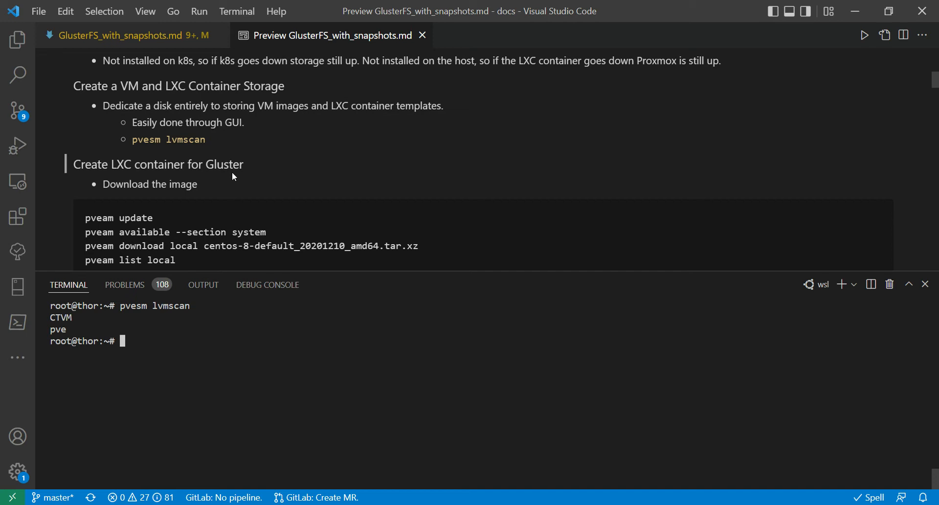
pyautogui.scroll(-3, 234, 176)
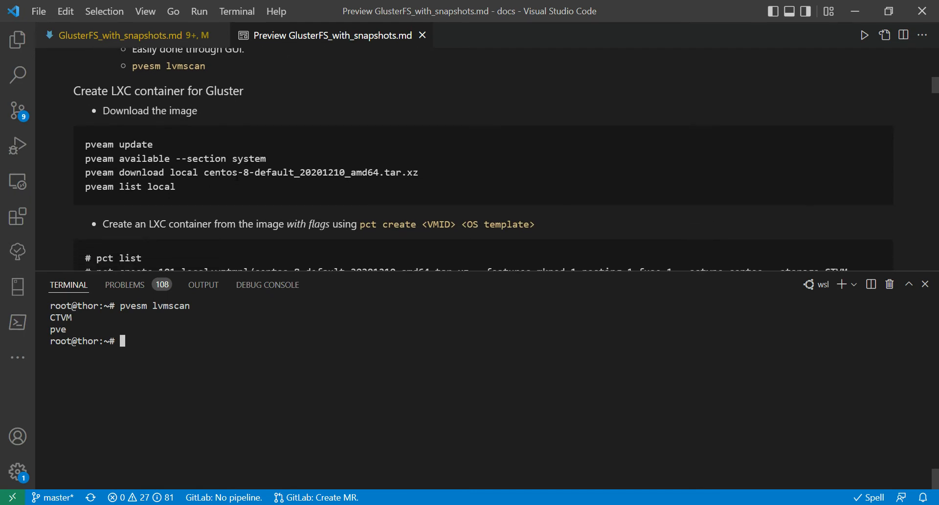
pyautogui.scroll(-1, 234, 178)
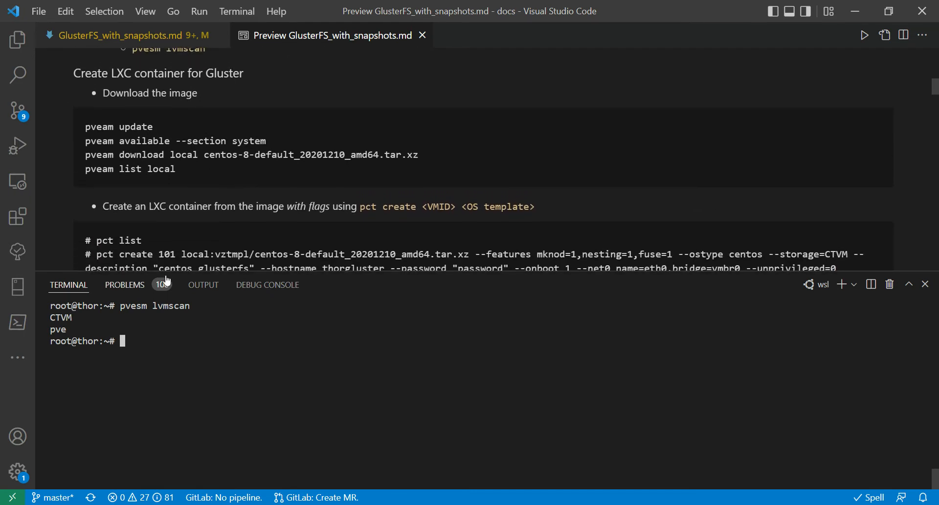
pyautogui.moveTo(159, 127); pyautogui.dragTo(91, 128)
pyautogui.rightClick(91, 128)
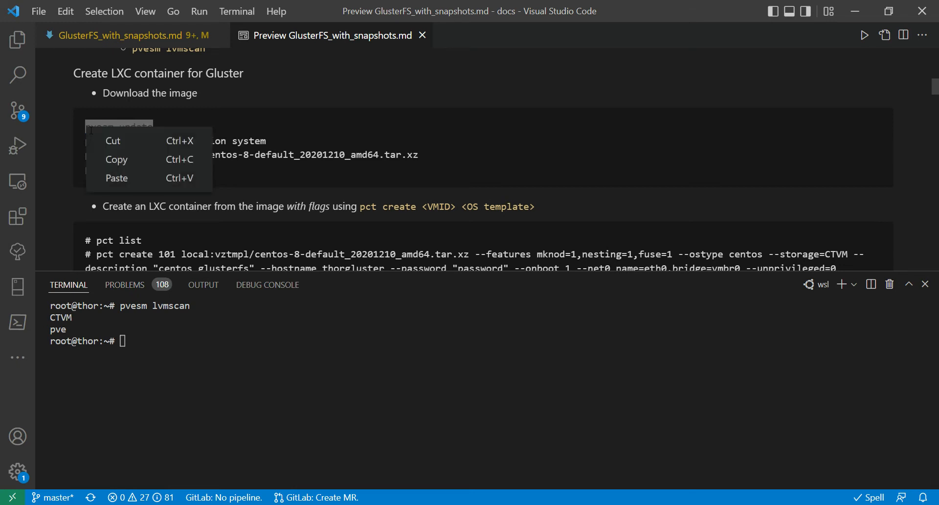
pyautogui.click(122, 162)
pyautogui.click(148, 389)
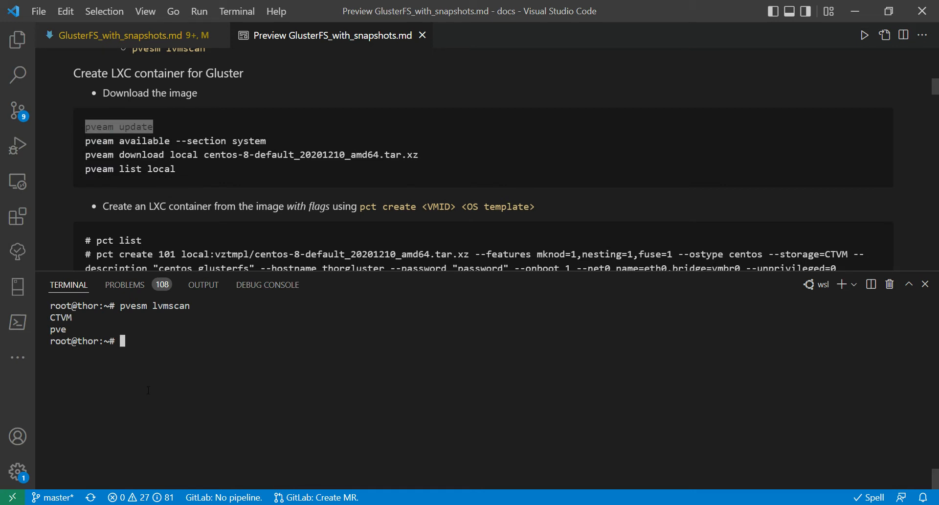
pyautogui.press('Return')
pyautogui.press('Return')
pyautogui.press('Return')
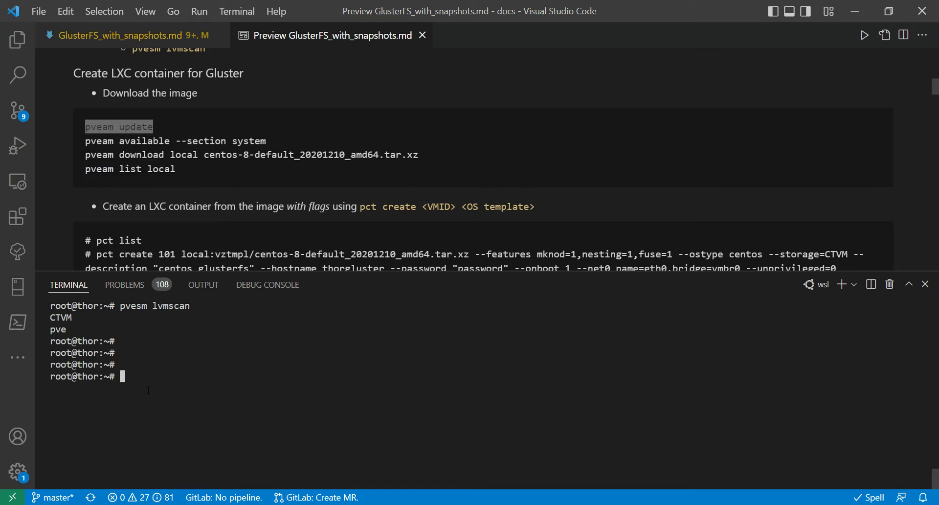
# Update the container template catalogue on the host with pveam update.
pyautogui.write('pveam update')
pyautogui.press('Return')
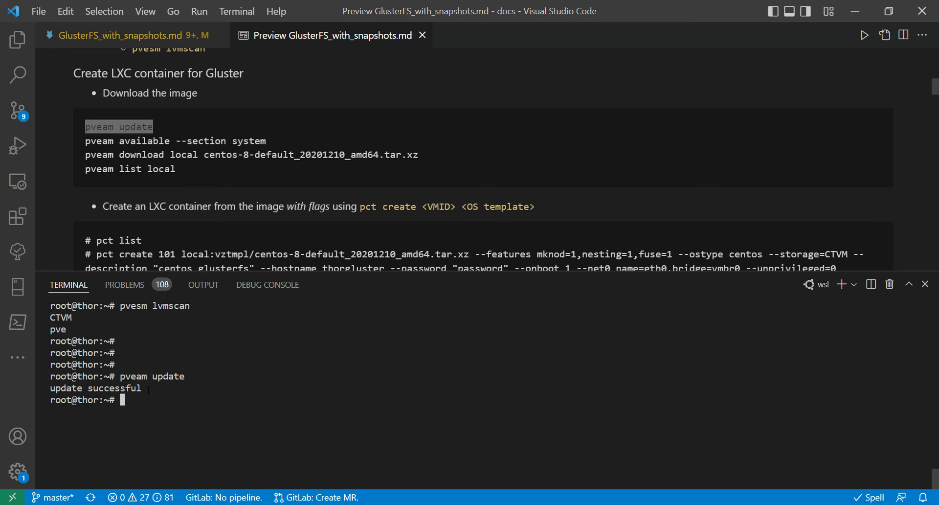
# List the existing LXC containers on the host with pct list.
pyautogui.write('pct list')
pyautogui.press('Return')
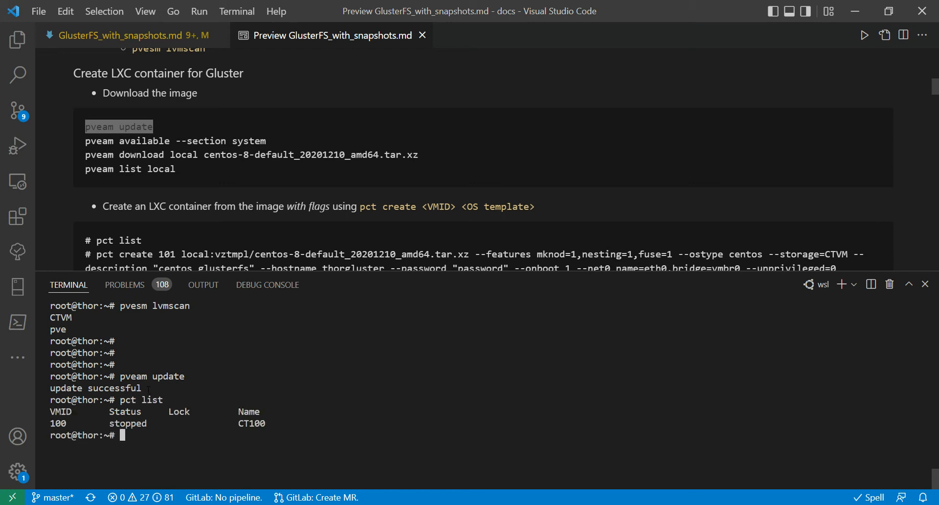
pyautogui.press('Return')
pyautogui.press('Return')
pyautogui.press('Return')
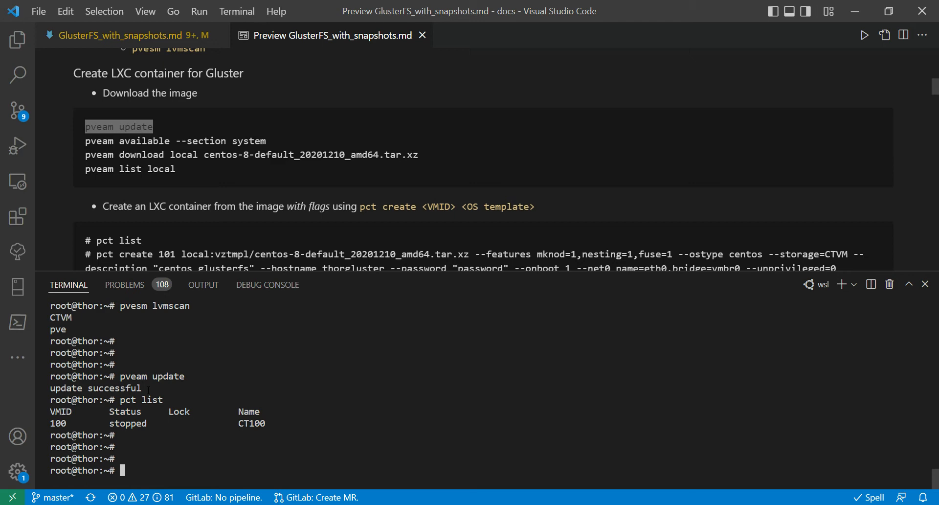
# List the downloadable system container templates with pveam available --section system and look through the list.
pyautogui.write('pveam ava')
pyautogui.press('Tab')
pyautogui.write('i')
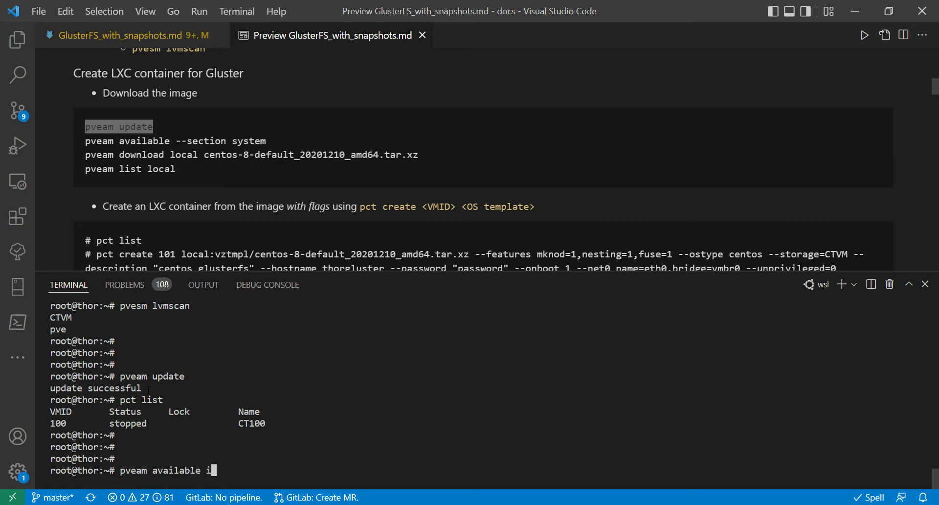
pyautogui.press('BackSpace')
pyautogui.write('--se')
pyautogui.press('Tab')
pyautogui.write('sys')
pyautogui.press('Tab')
pyautogui.write('te')
pyautogui.press('BackSpace')
pyautogui.press('BackSpace')
pyautogui.press('Return')
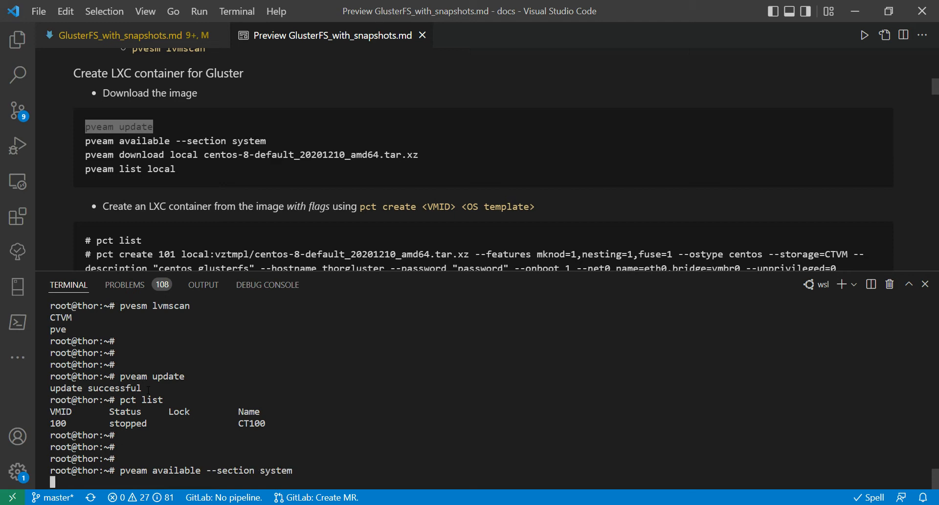
pyautogui.scroll(5, 148, 390)
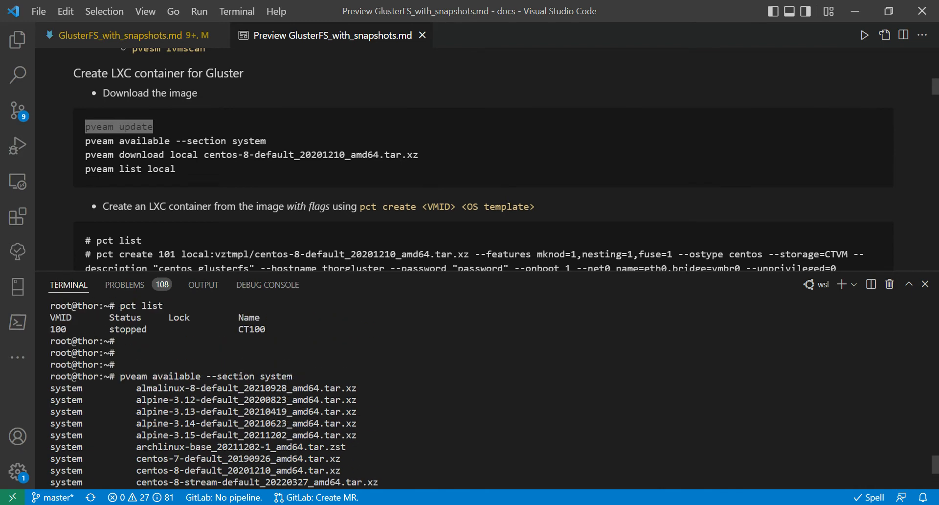
pyautogui.scroll(-5, 288, 387)
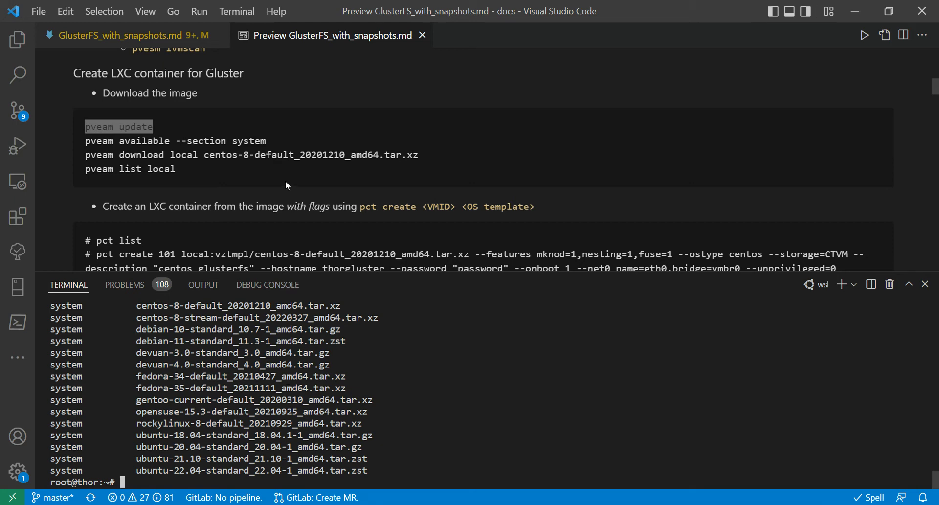
pyautogui.moveTo(423, 160); pyautogui.dragTo(88, 158)
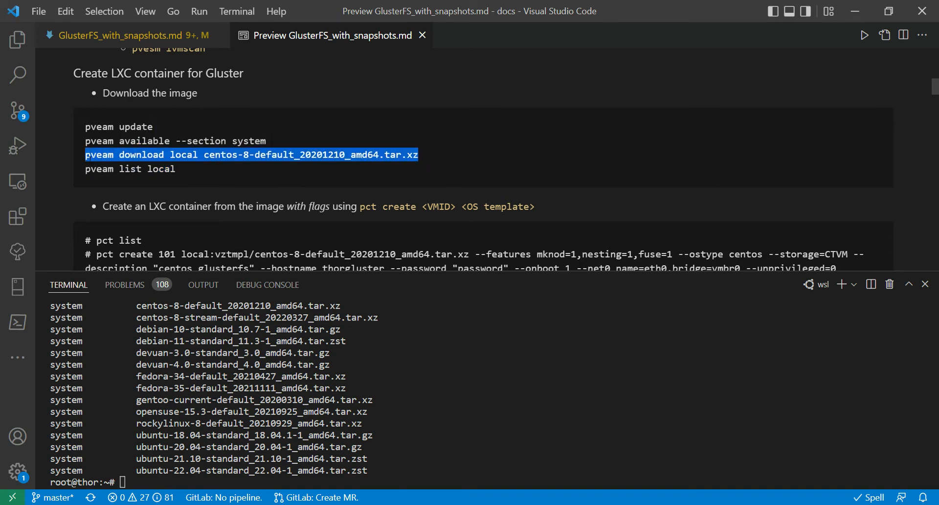
pyautogui.rightClick(88, 157)
pyautogui.click(117, 207)
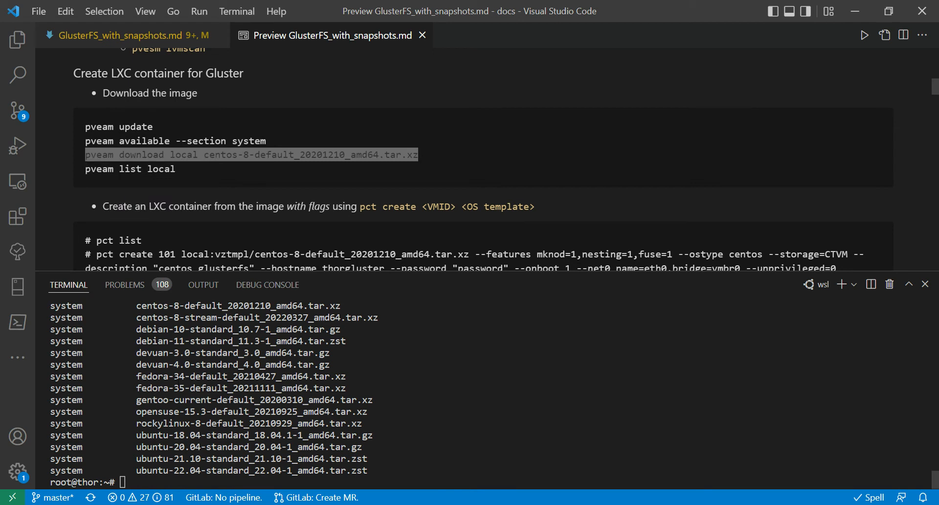
pyautogui.click(172, 393)
pyautogui.click(294, 161)
# Copy the guide's pveam download command and run it to fetch centos-8-default_20201210_amd64.tar.xz to local storage.
pyautogui.moveTo(418, 155); pyautogui.dragTo(86, 155)
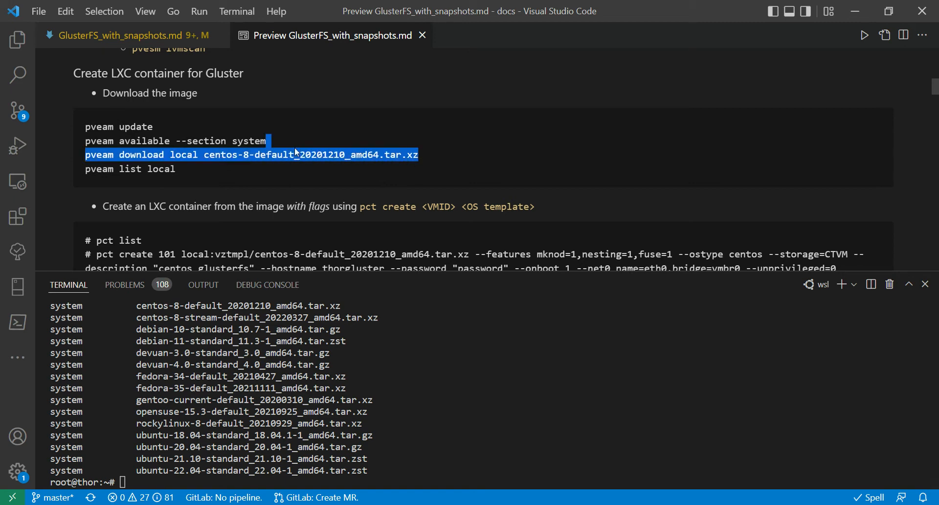
pyautogui.hotkey('ctrl', 'c')
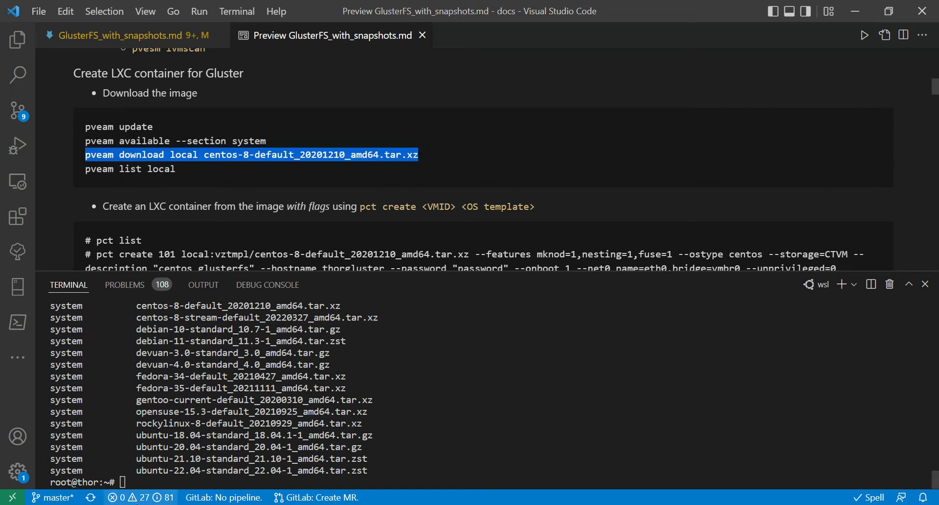
pyautogui.click(150, 462)
pyautogui.hotkey('ctrl', 'v')
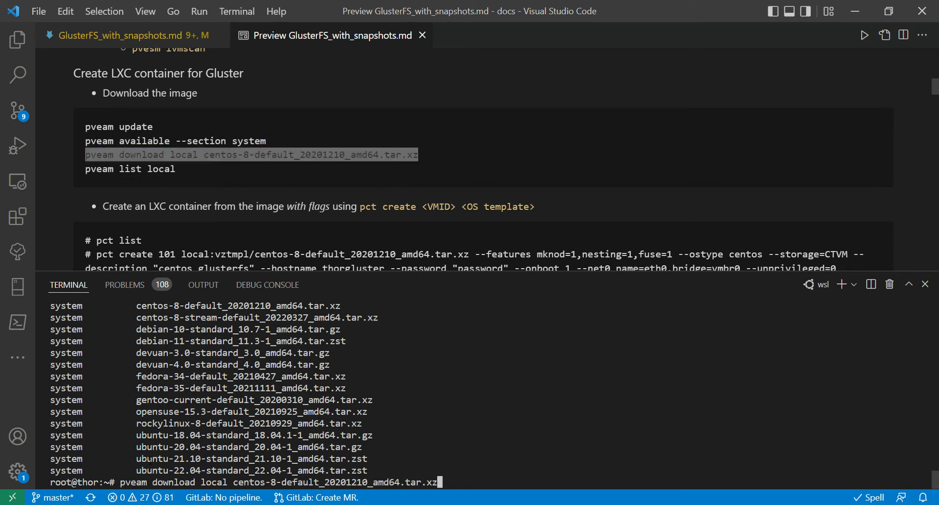
pyautogui.press('Return')
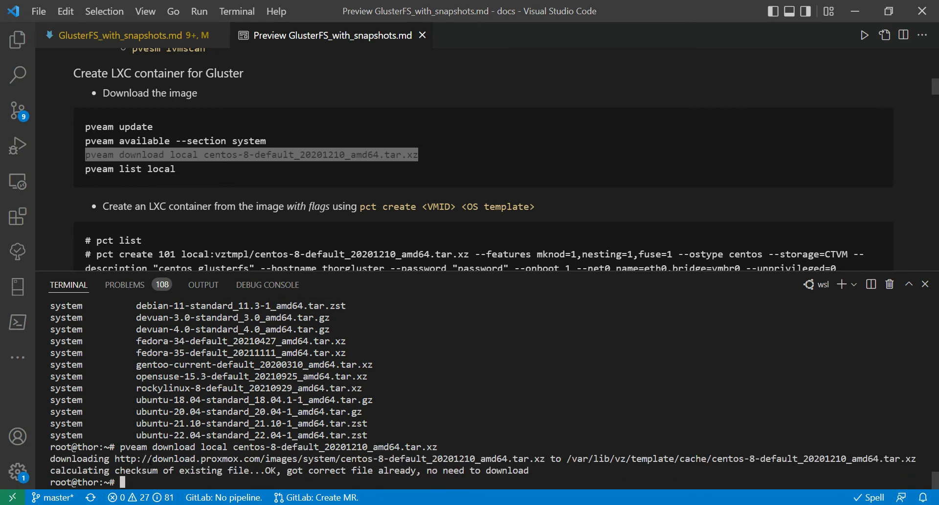
pyautogui.press('Return')
pyautogui.press('Return')
pyautogui.press('Return')
pyautogui.press('Return')
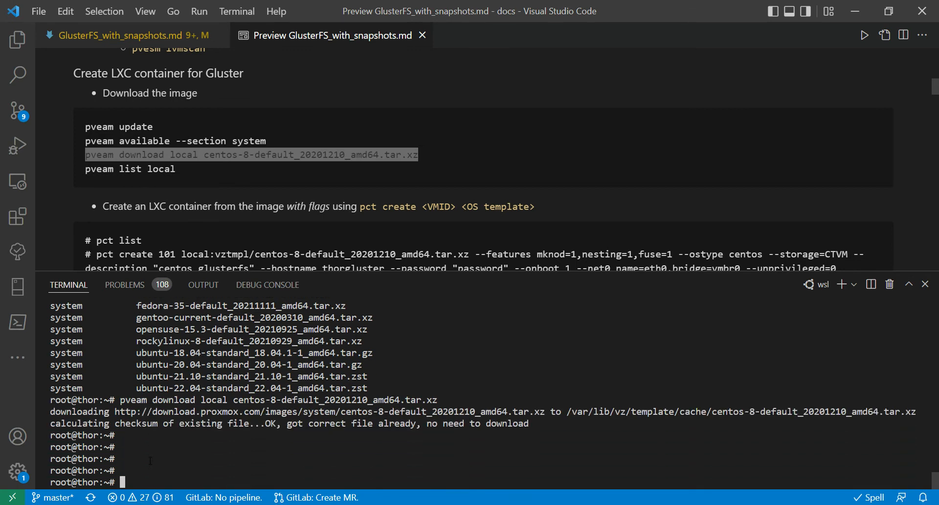
# List the templates in local storage with pveam list local.
pyautogui.write('pveam list local')
pyautogui.press('Return')
pyautogui.press('Return')
pyautogui.press('Return')
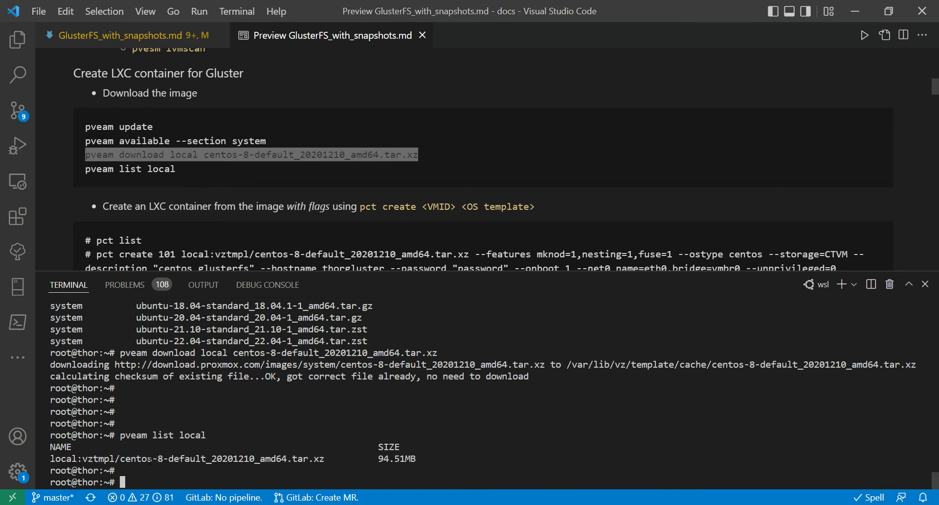
# Copy the guide's pct create command for container 101, including hostname thorgluster and the container password, to the terminal prompt without running it.
pyautogui.scroll(-2, 188, 205)
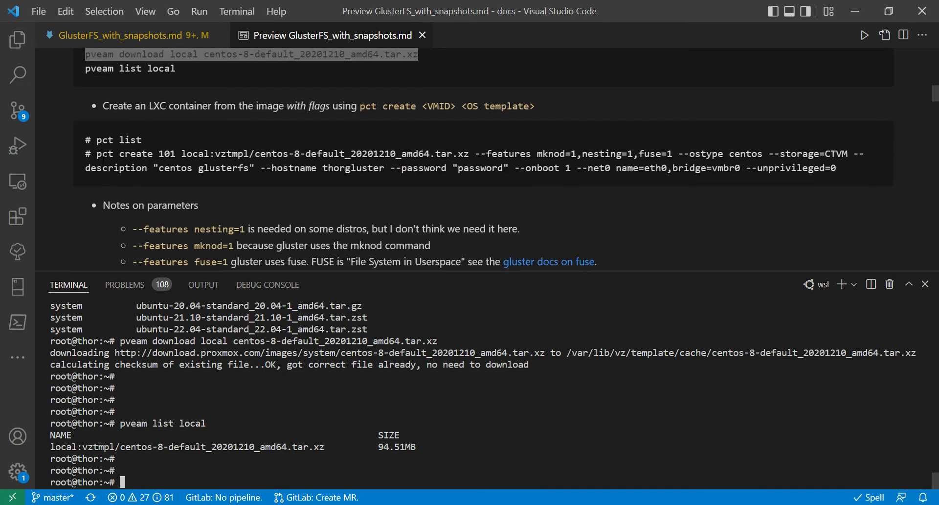
pyautogui.moveTo(96, 153); pyautogui.dragTo(848, 169)
pyautogui.hotkey('ctrl', 'c')
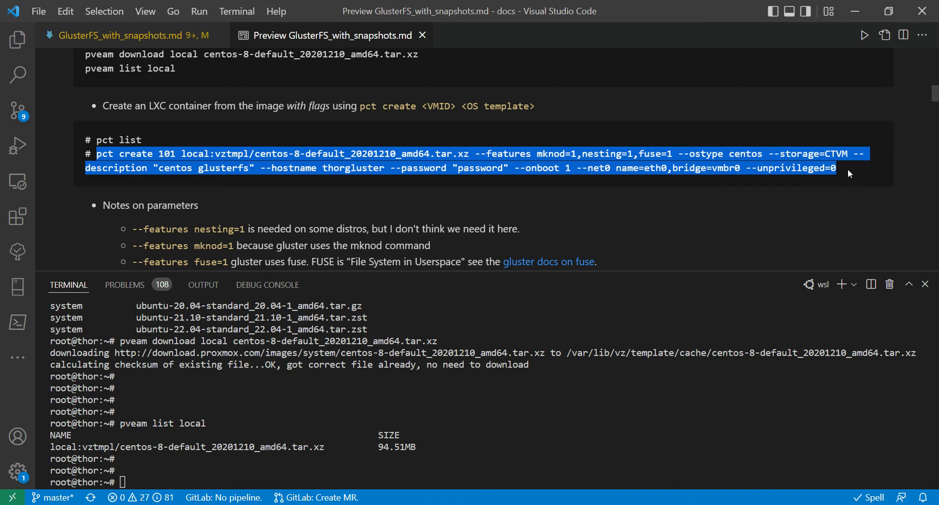
pyautogui.click(568, 450)
pyautogui.hotkey('ctrl', 'v')
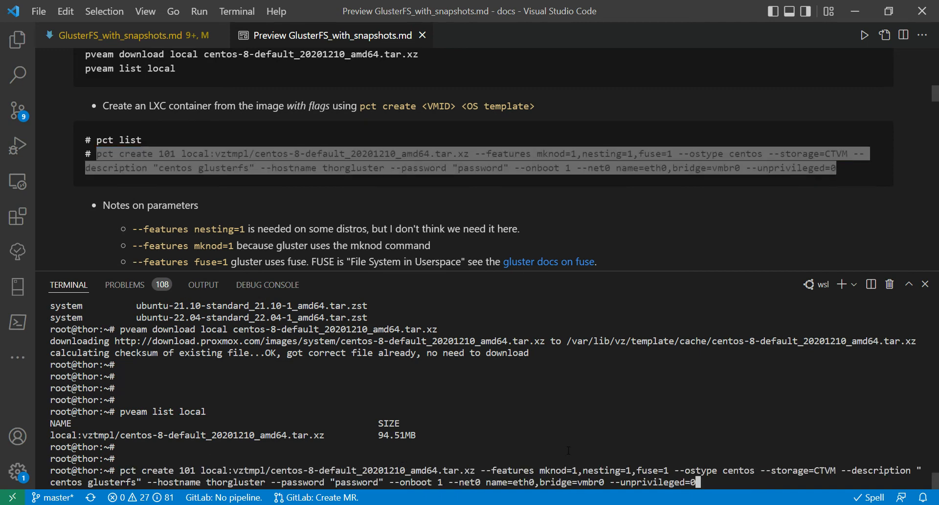
# Read the guide's notes on the pct create parameters, covering features, storage, onboot, net0 and unprivileged.
pyautogui.scroll(-3, 427, 206)
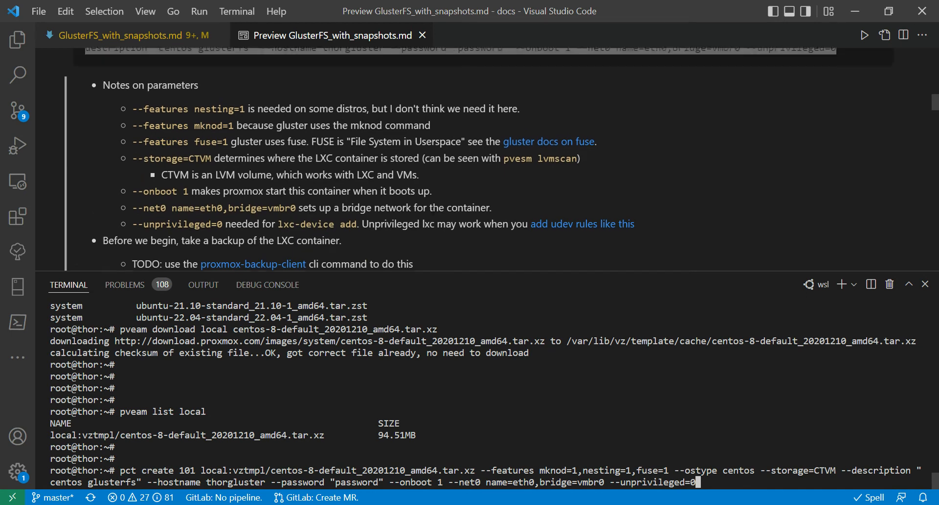
pyautogui.scroll(1, 432, 211)
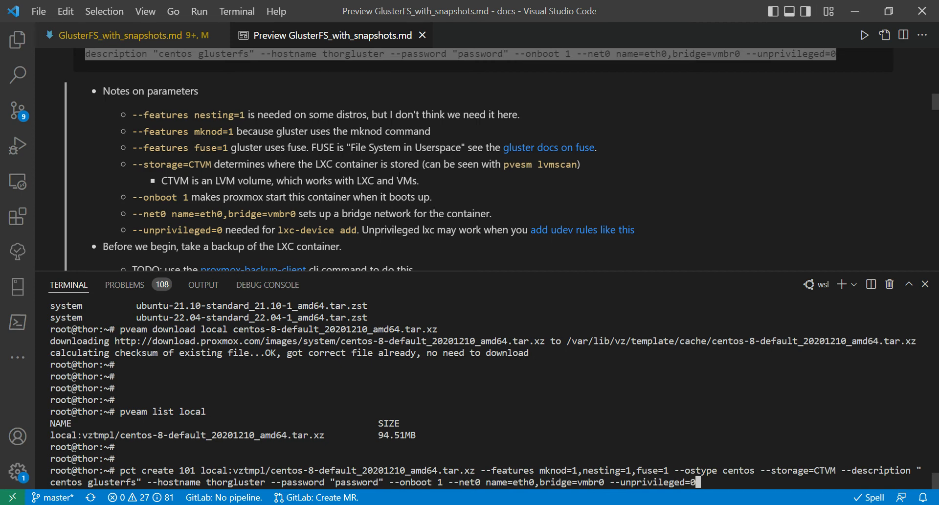
pyautogui.click(386, 128)
pyautogui.click(486, 395)
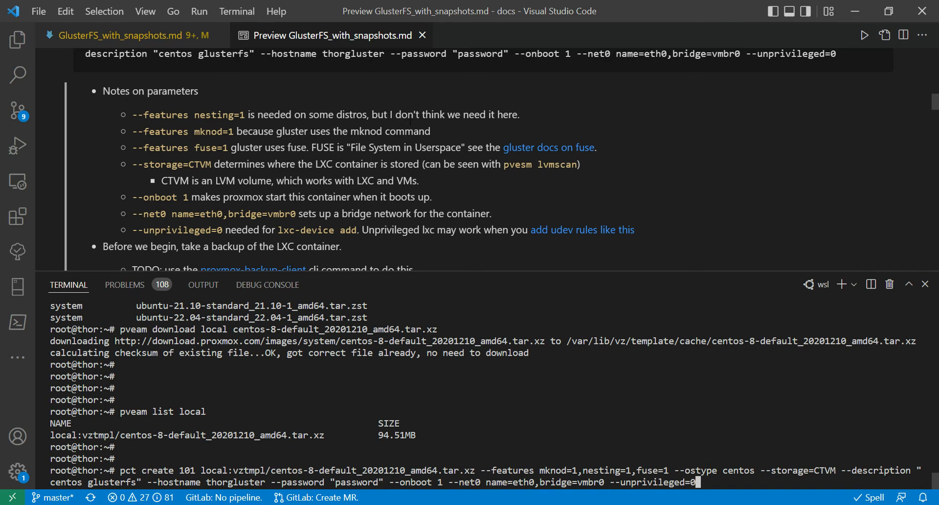
pyautogui.moveTo(408, 115); pyautogui.dragTo(509, 117)
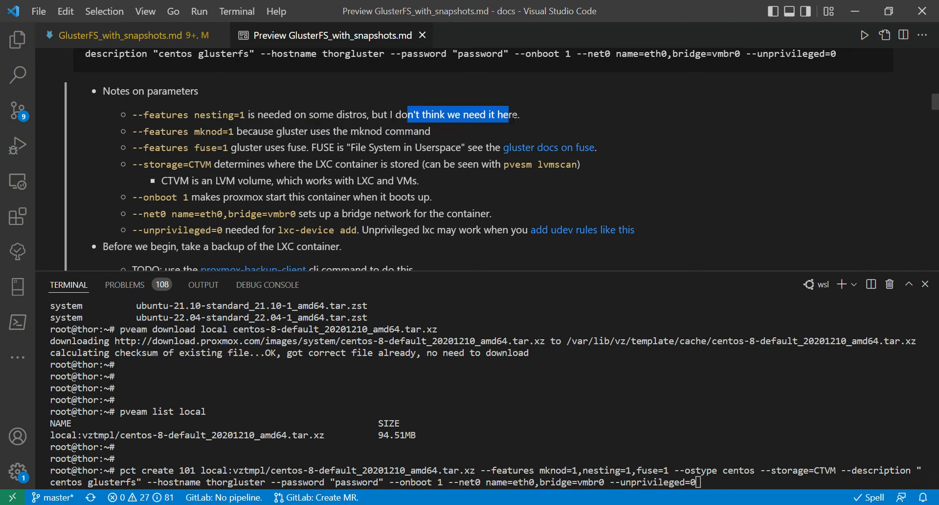
pyautogui.click(510, 118)
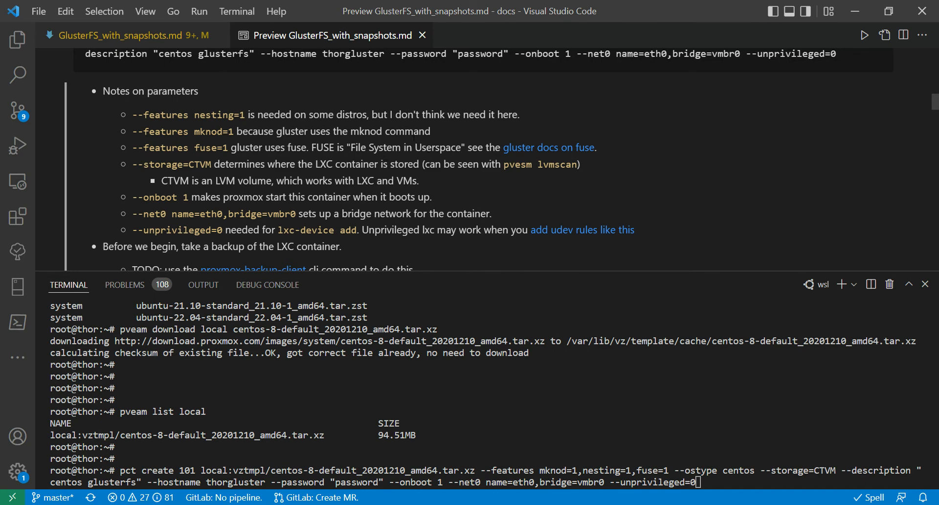
pyautogui.scroll(-1, 416, 137)
pyautogui.scroll(-2, 414, 138)
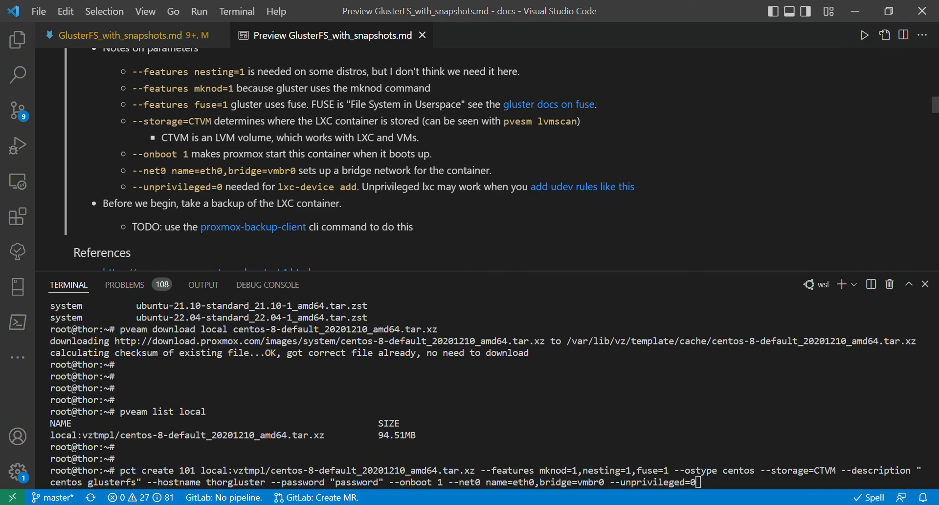
pyautogui.moveTo(155, 171); pyautogui.dragTo(296, 174)
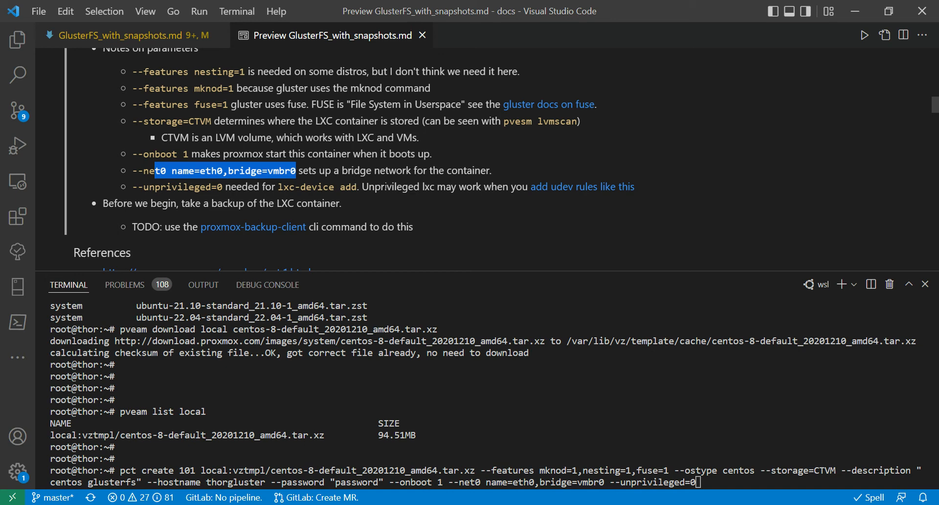
pyautogui.click(416, 185)
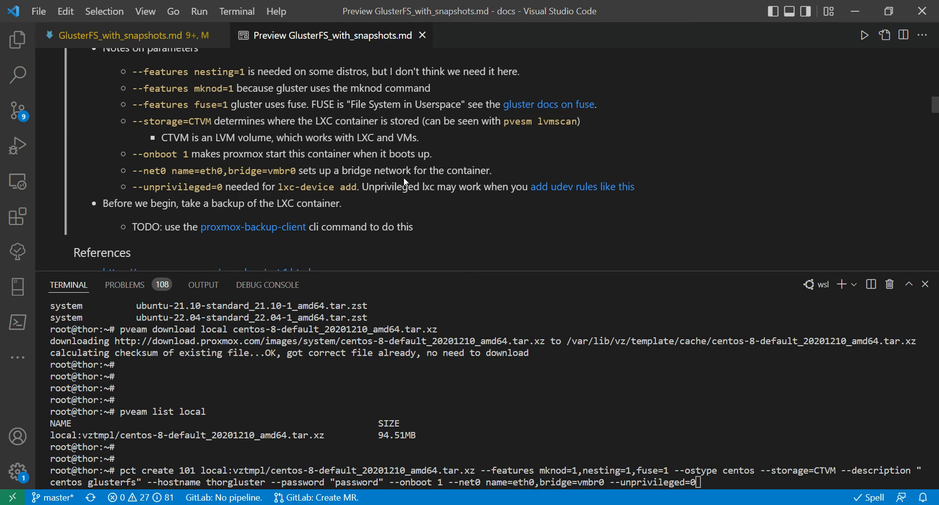
pyautogui.scroll(-1, 404, 182)
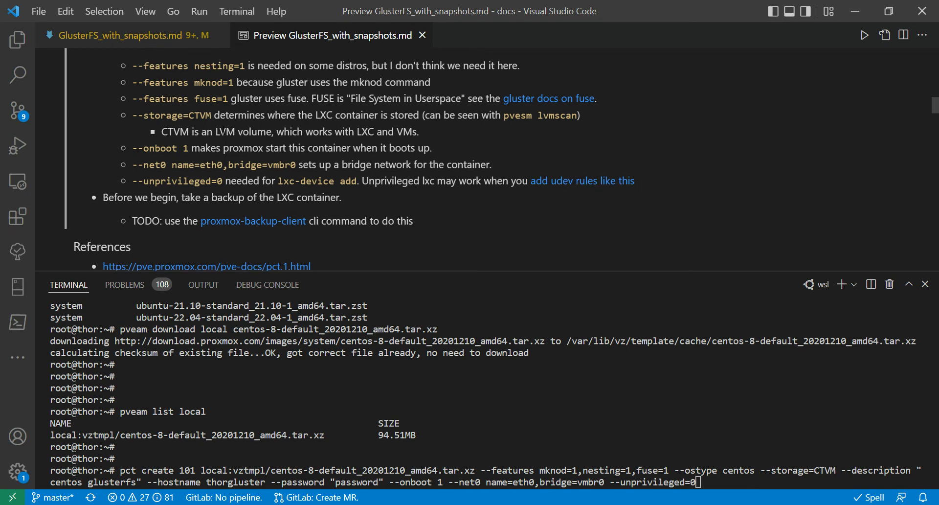
pyautogui.scroll(-1, 223, 130)
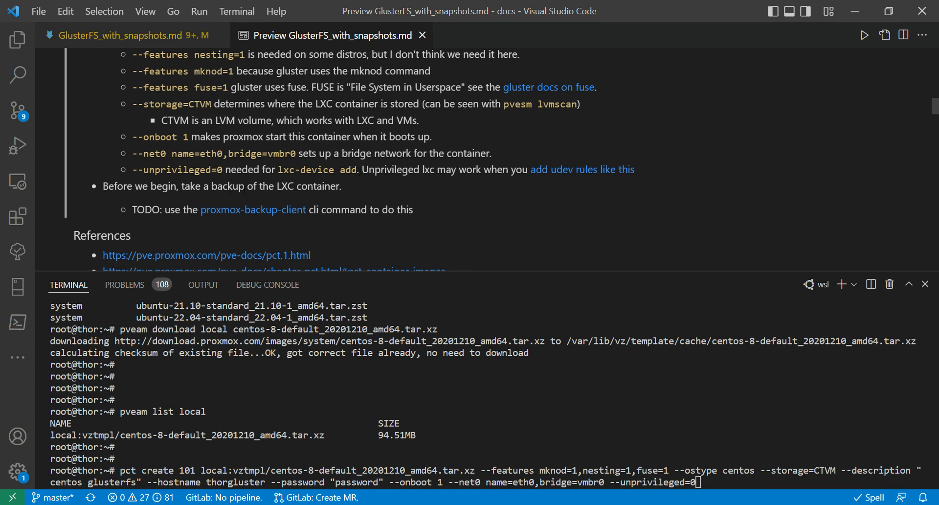
pyautogui.scroll(3, 243, 192)
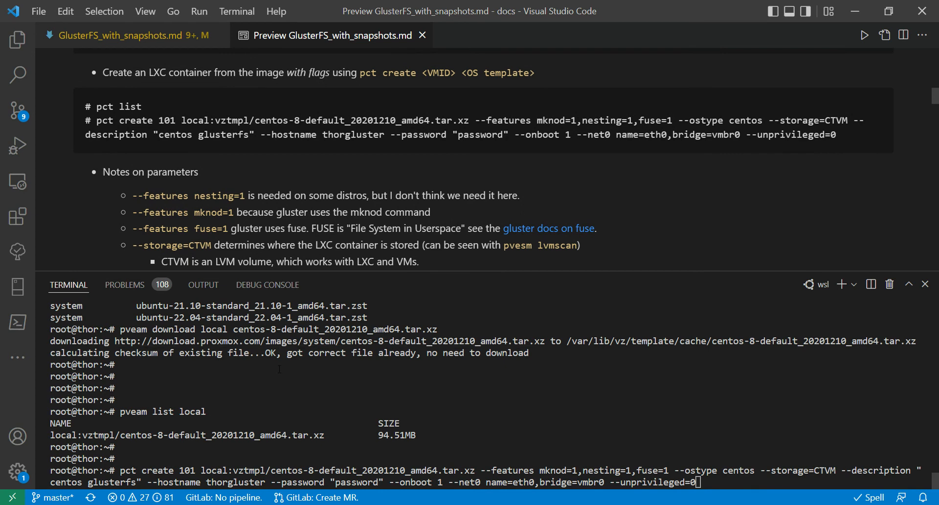
# Run the prepared pct create command to build container 101 from the CentOS 8 template on CTVM storage.
pyautogui.press('Return')
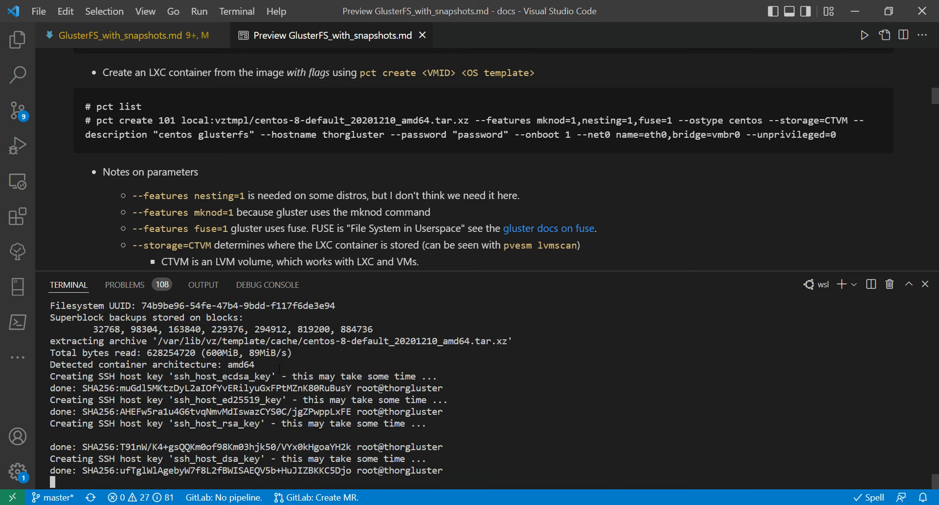
pyautogui.press('Return')
pyautogui.press('Return')
pyautogui.press('Return')
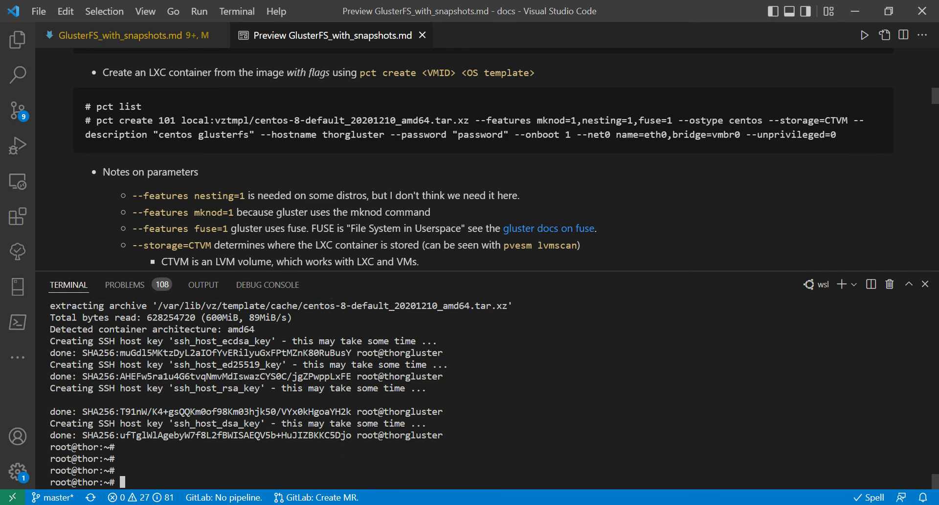
# List the host's containers with pct list to check for the new container.
pyautogui.write('pct list')
pyautogui.press('Return')
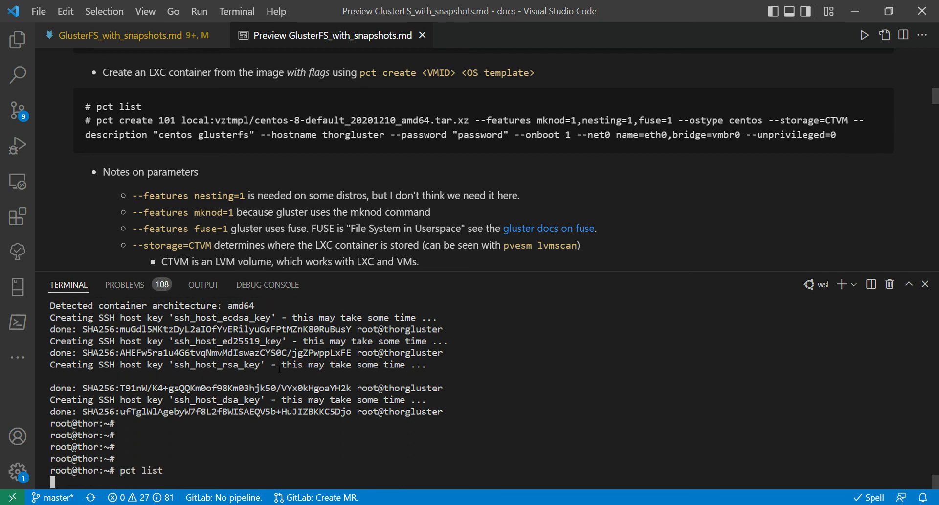
pyautogui.press('Return')
pyautogui.press('Return')
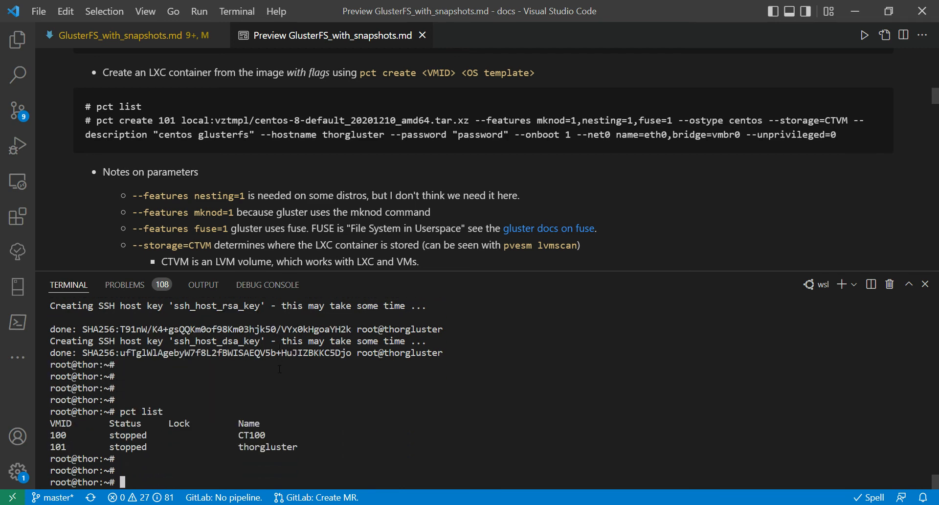
# Start container 101 with pct start 101 and open its shell with pct enter 101.
pyautogui.write('pct start 101')
pyautogui.press('Return')
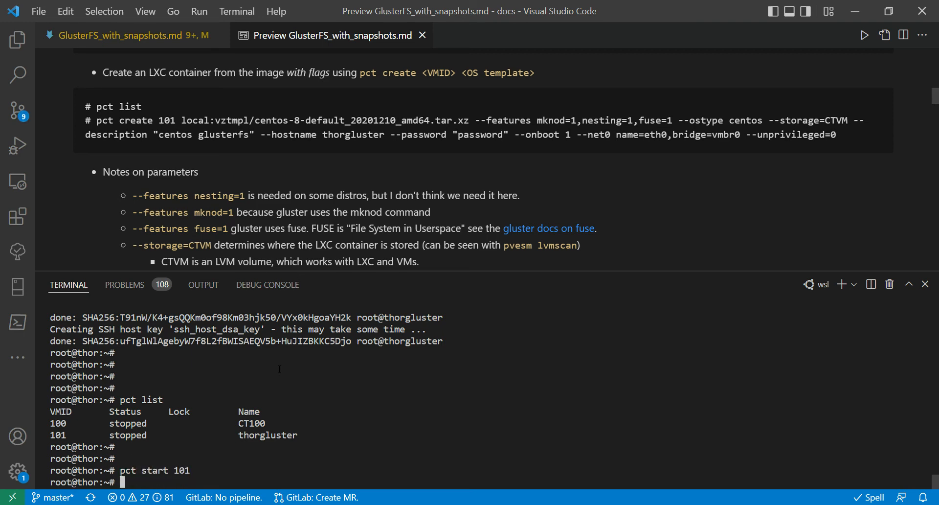
pyautogui.write('pct enter 101')
pyautogui.press('Return')
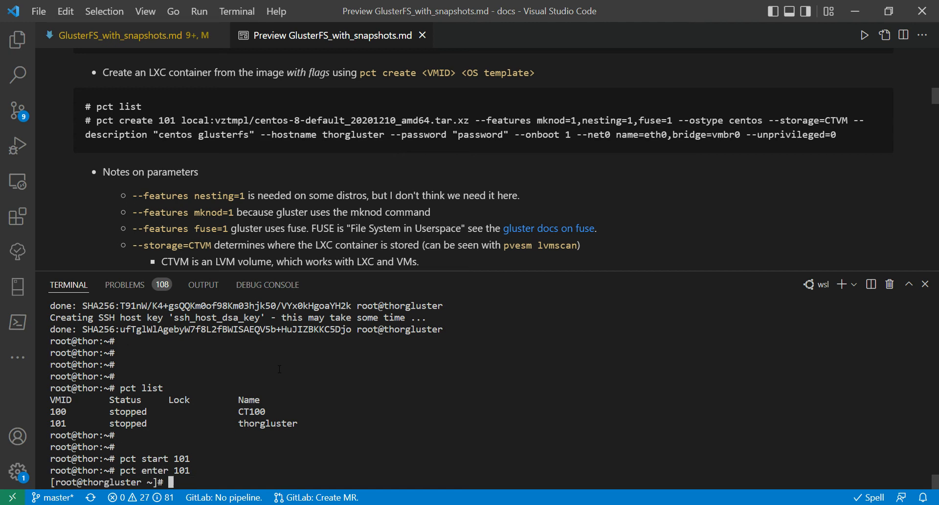
# Test the container's network connection by pinging google.com, and stop the ping after a few replies.
pyautogui.write('ping google.com')
pyautogui.press('Return')
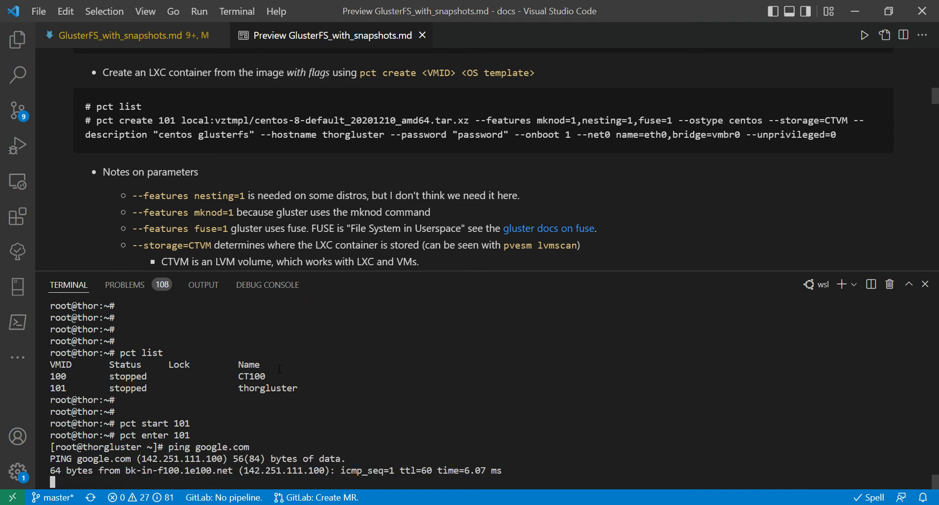
pyautogui.hotkey('ctrl', 'c')
pyautogui.hotkey('ctrl', 'c')
pyautogui.press('Return')
pyautogui.press('Return')
pyautogui.press('Return')
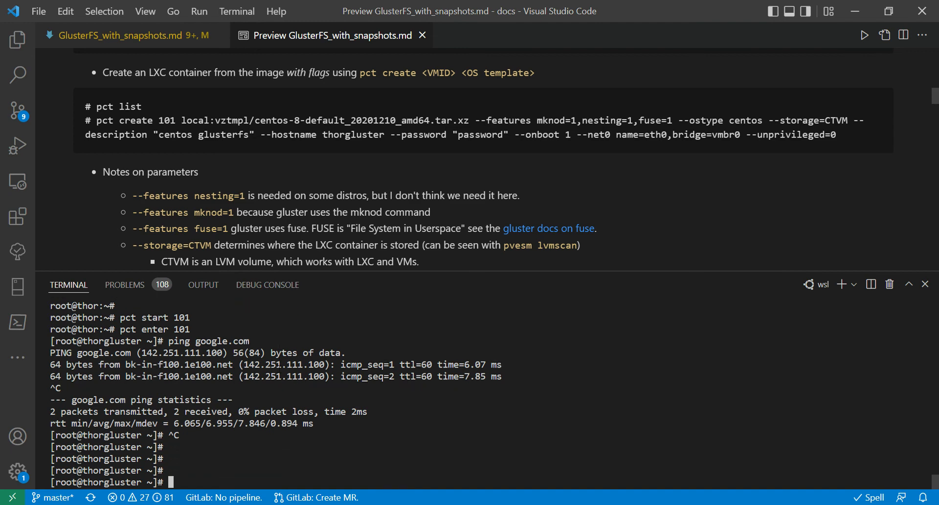
# Check the disks visible inside the container with fdisk -l, running the command twice.
pyautogui.write('fi')
pyautogui.press('BackSpace')
pyautogui.write('disk -l')
pyautogui.press('Return')
pyautogui.press('Return')
pyautogui.press('Return')
pyautogui.press('Return')
pyautogui.press('Return')
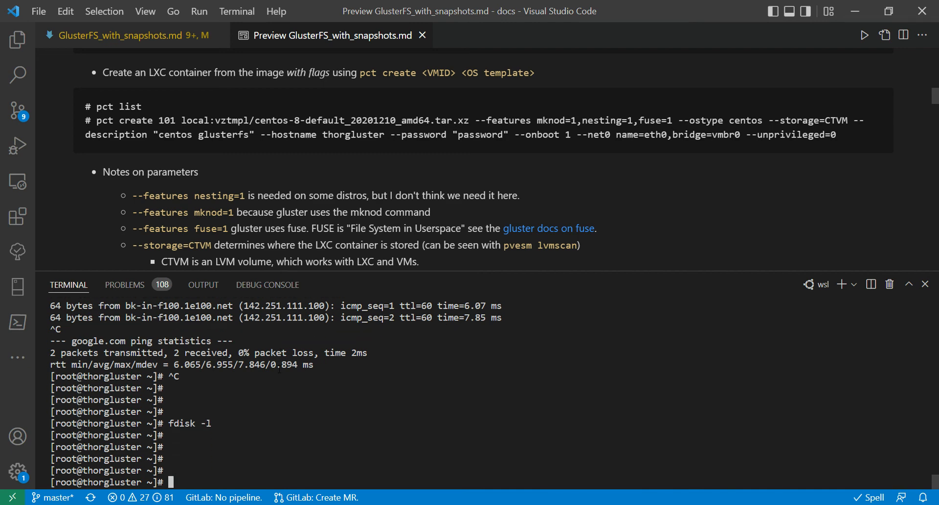
pyautogui.press('Up')
pyautogui.press('Return')
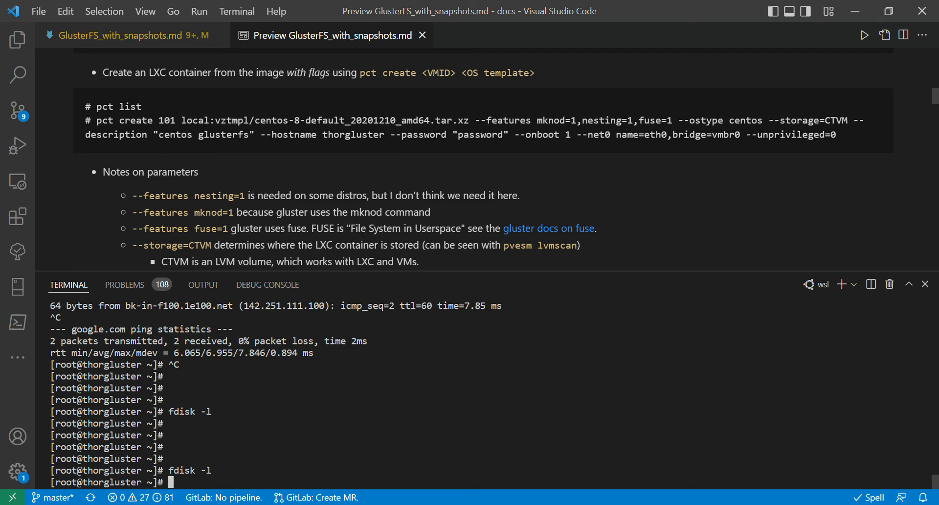
# Review the guide's note on backing up the LXC container and its References list, including the Fedora networking issue.
pyautogui.scroll(-4, 331, 136)
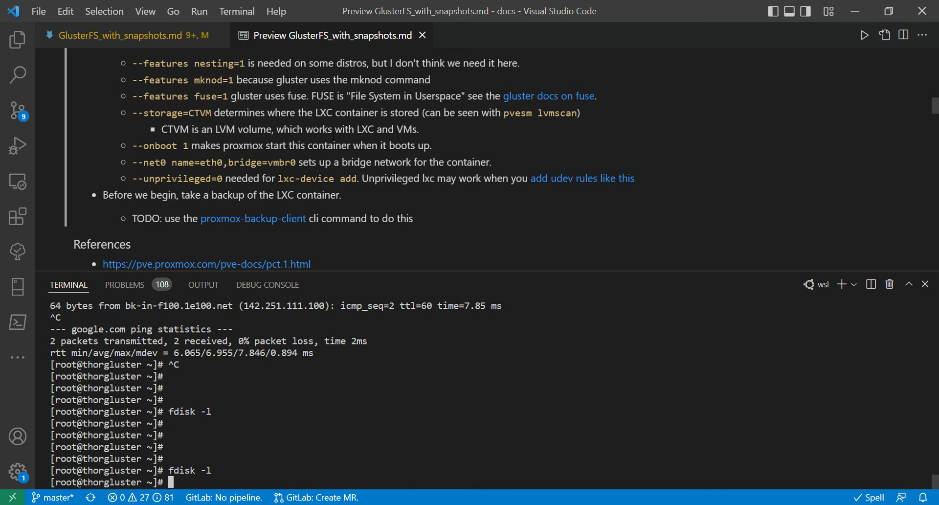
pyautogui.scroll(-3, 328, 131)
pyautogui.scroll(4, 328, 131)
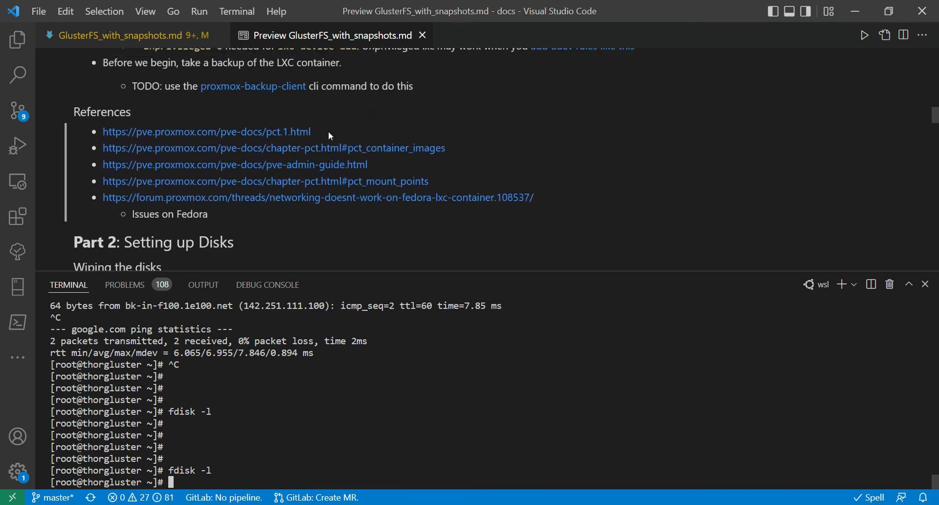
pyautogui.scroll(3, 333, 136)
pyautogui.scroll(-3, 333, 136)
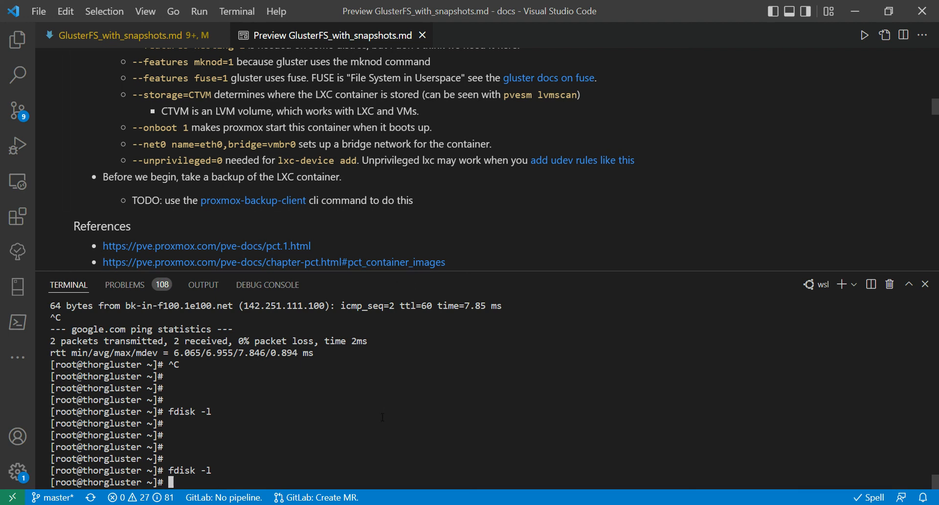
pyautogui.press('Return')
pyautogui.press('Return')
pyautogui.press('Return')
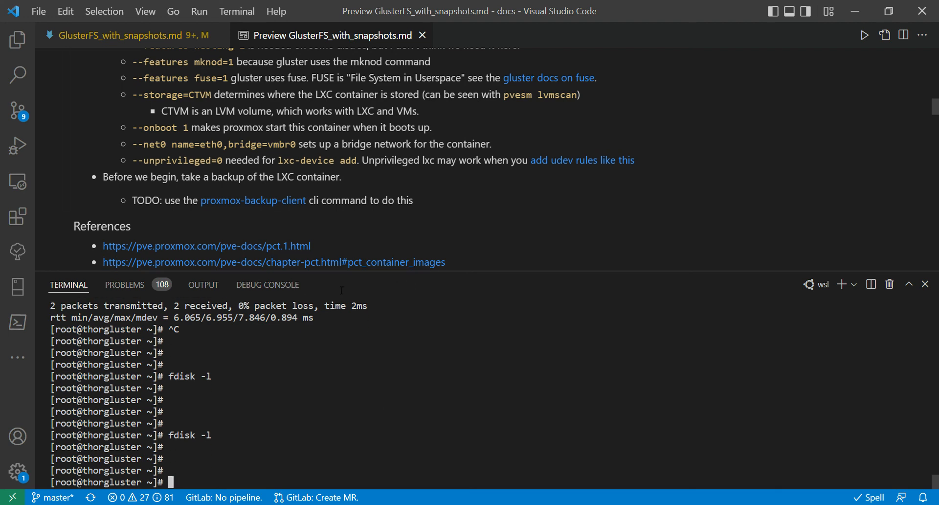
pyautogui.click(429, 208)
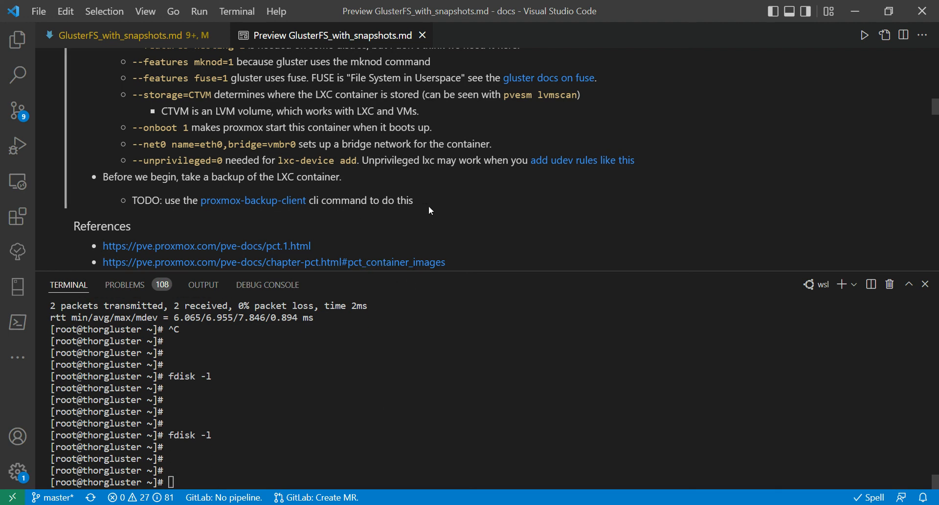
pyautogui.moveTo(429, 206); pyautogui.dragTo(229, 179)
pyautogui.click(230, 179)
pyautogui.click(336, 448)
pyautogui.scroll(-3, 86, 144)
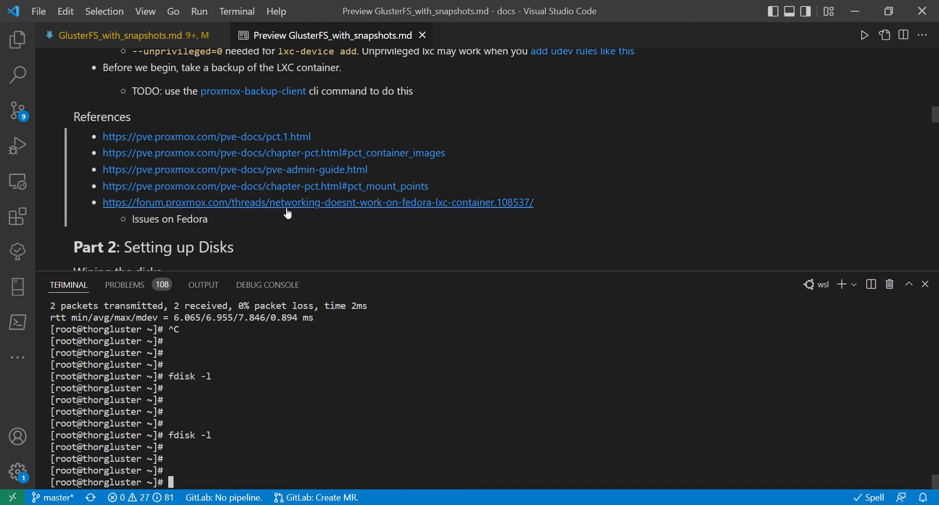
pyautogui.moveTo(157, 227); pyautogui.dragTo(203, 226)
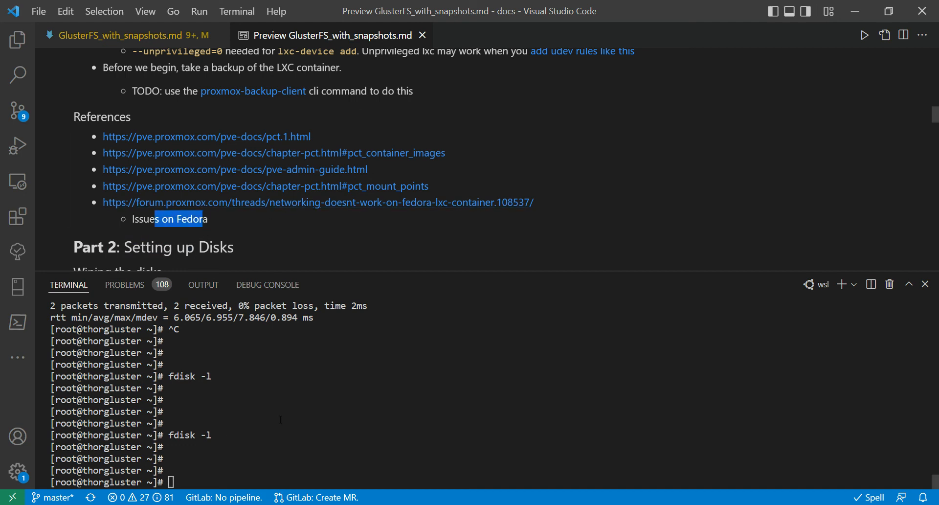